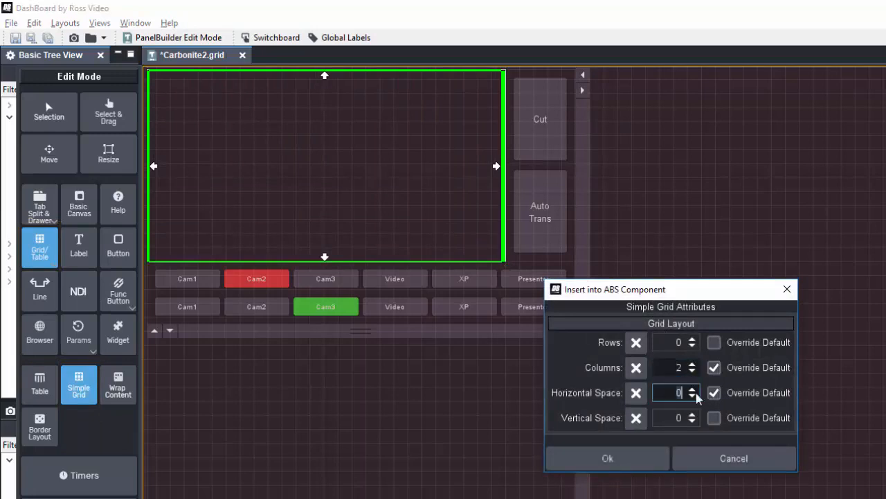
- Insert a simple grid with 2 columns and horizontal space 10, setting its top, left, bottom and right offsets to 10 pixels
left_click(660, 452)
left_click(128, 121)
double_click(342, 177)
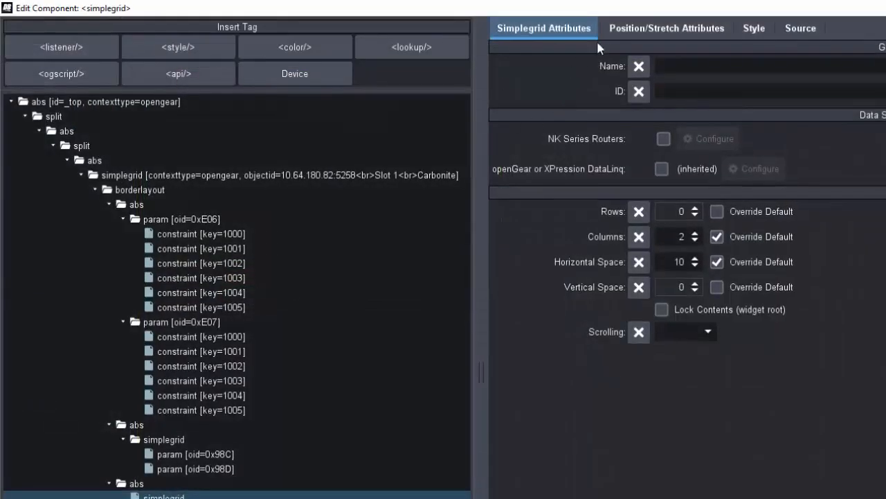
left_click(627, 31)
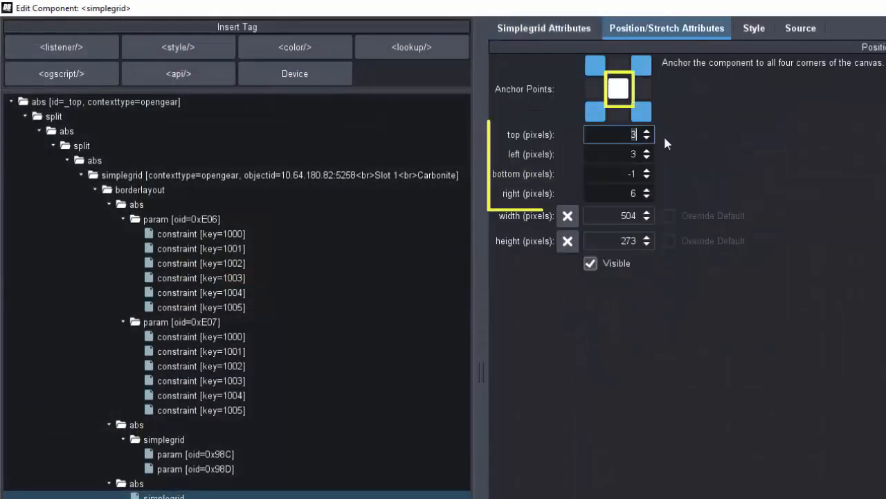
type("10")
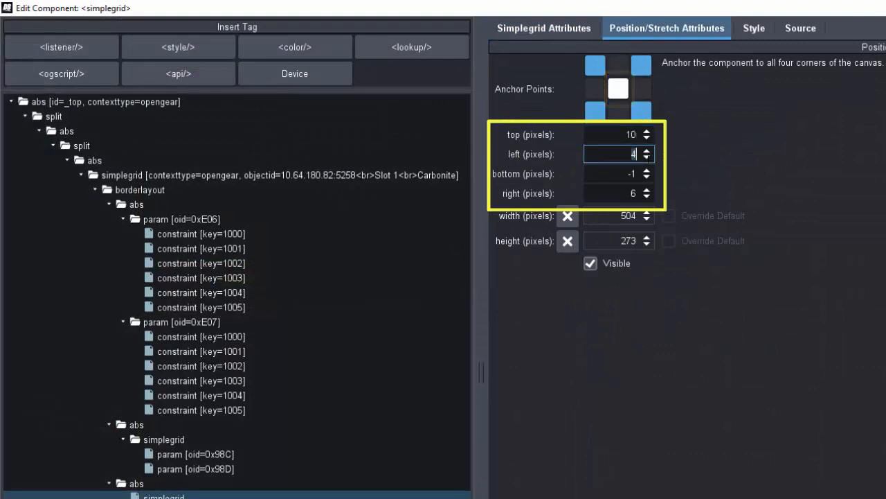
type("10")
key("Tab")
type("4")
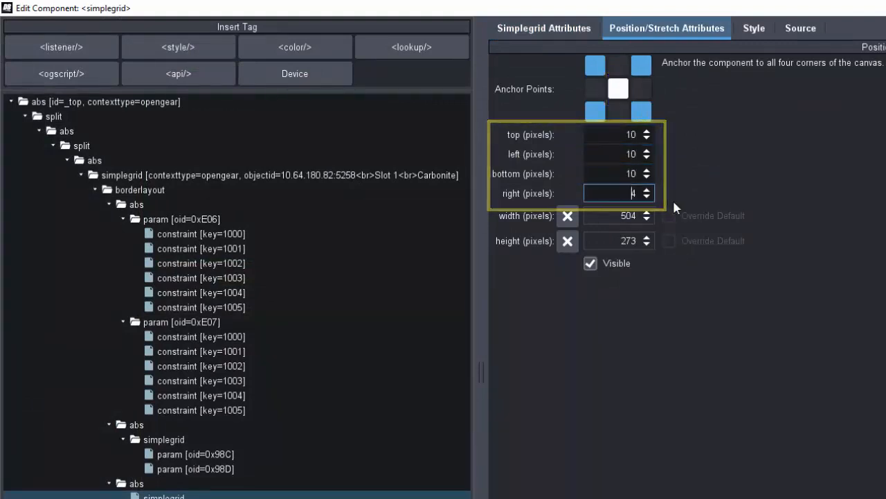
key("BackSpace")
type("10")
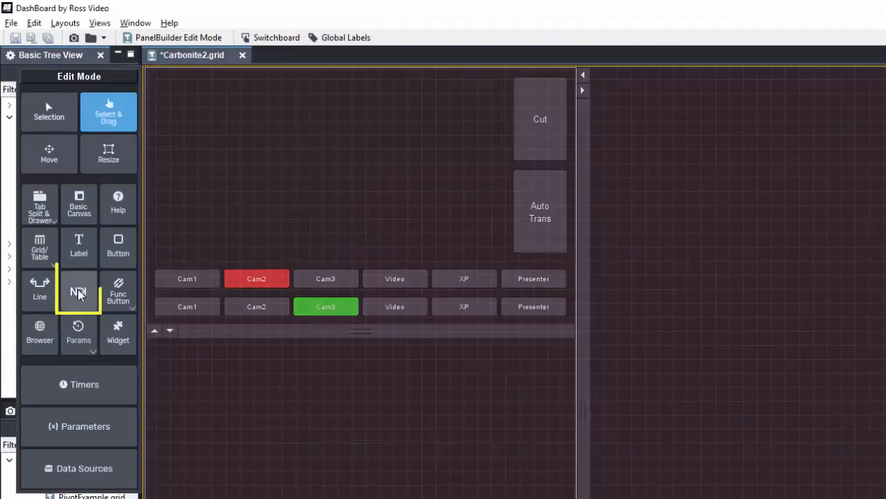
- Insert an NDI component into the empty simple grid, using the Multiviewer source
left_click(79, 294)
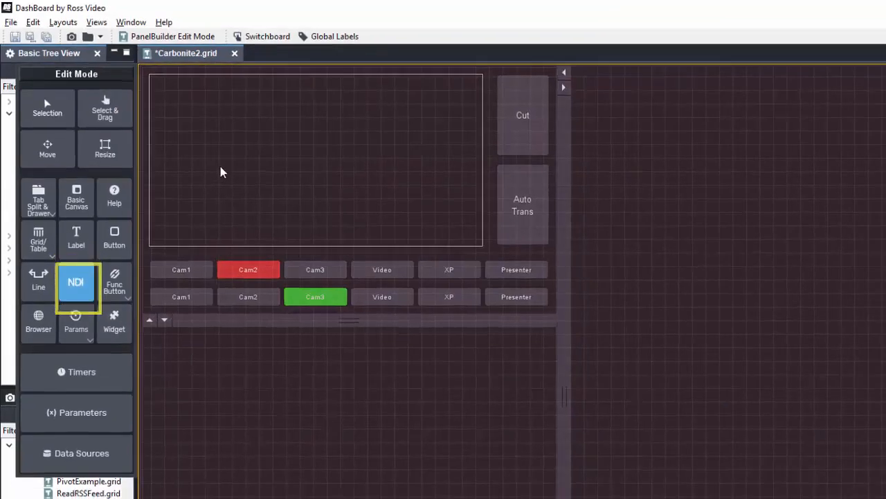
left_click(222, 172)
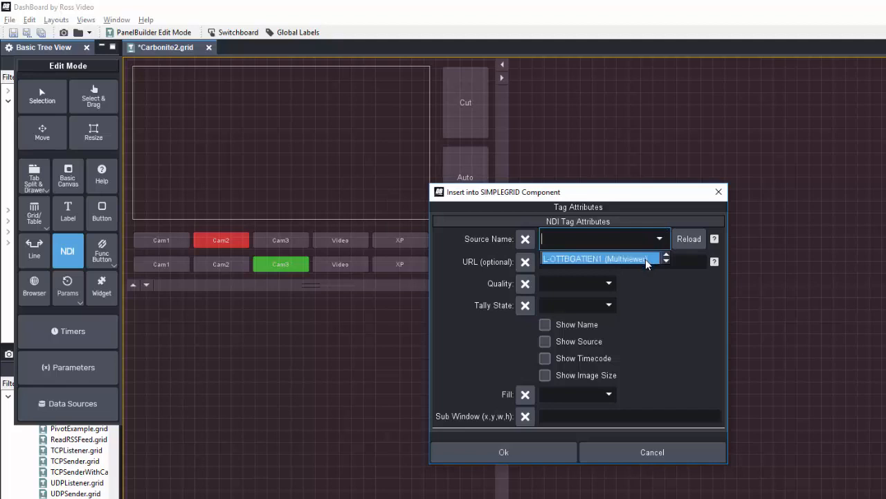
left_click(645, 259)
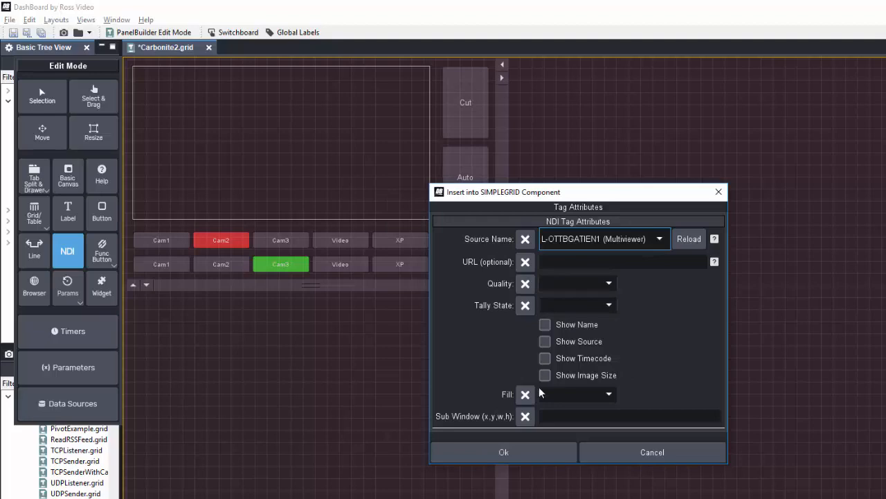
left_click(546, 452)
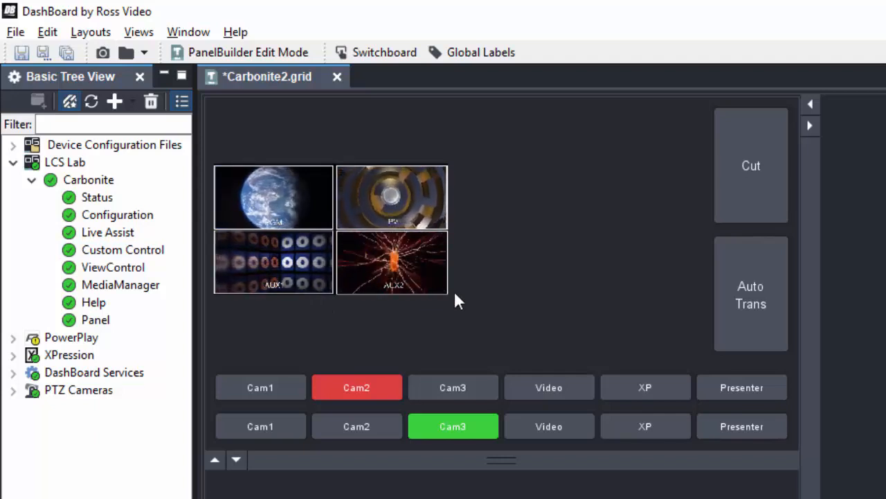
- Insert a second NDI component with the Multiviewer source into the same simple grid, beside the first one
key("ctrl+g")
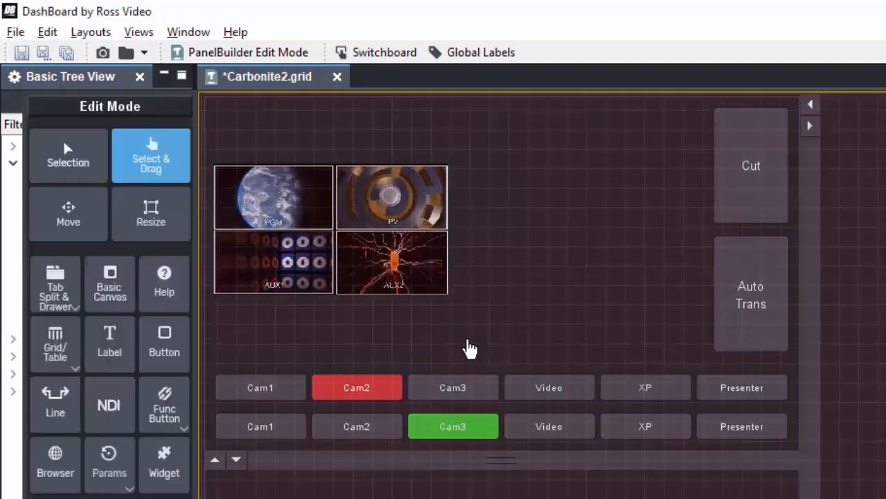
left_click(109, 405)
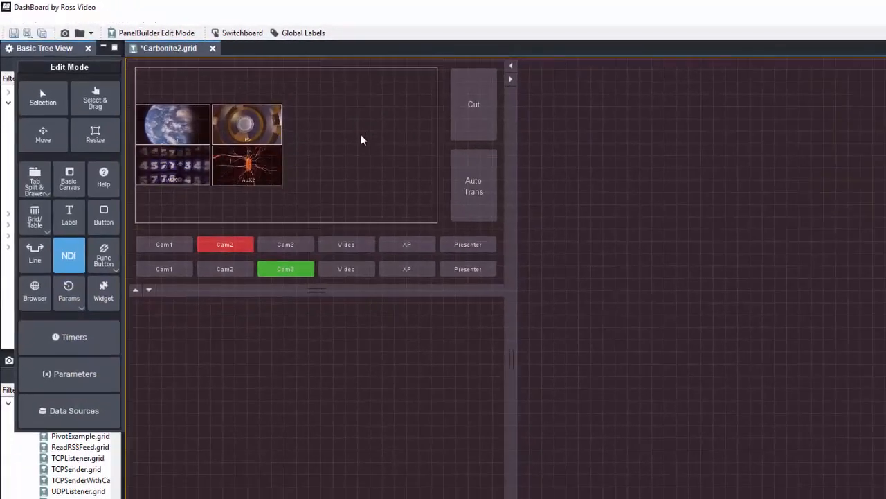
left_click(461, 229)
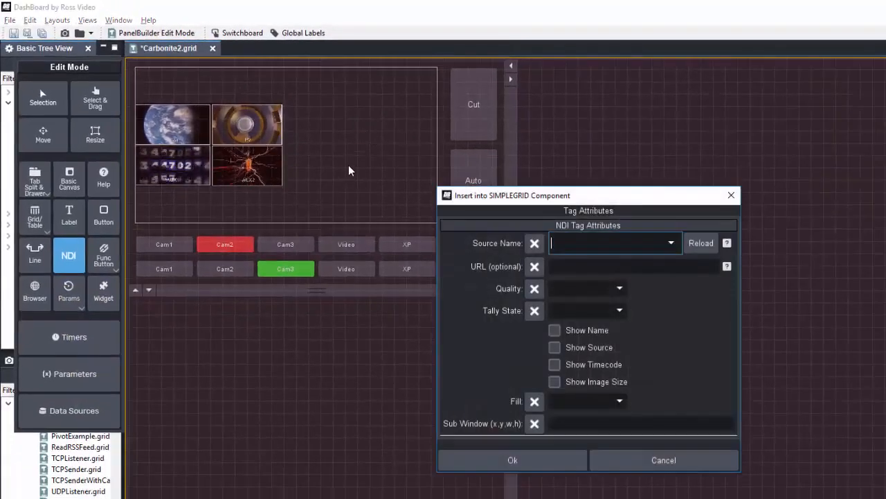
left_click(669, 242)
left_click(599, 261)
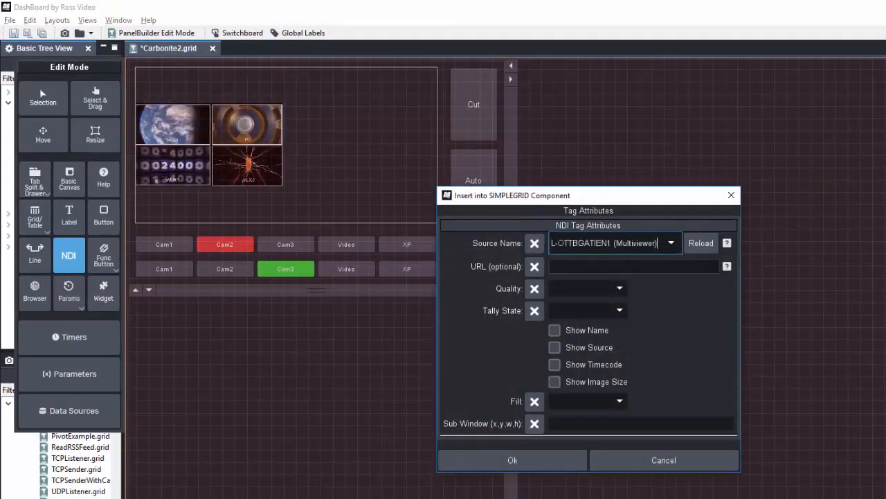
left_click(548, 458)
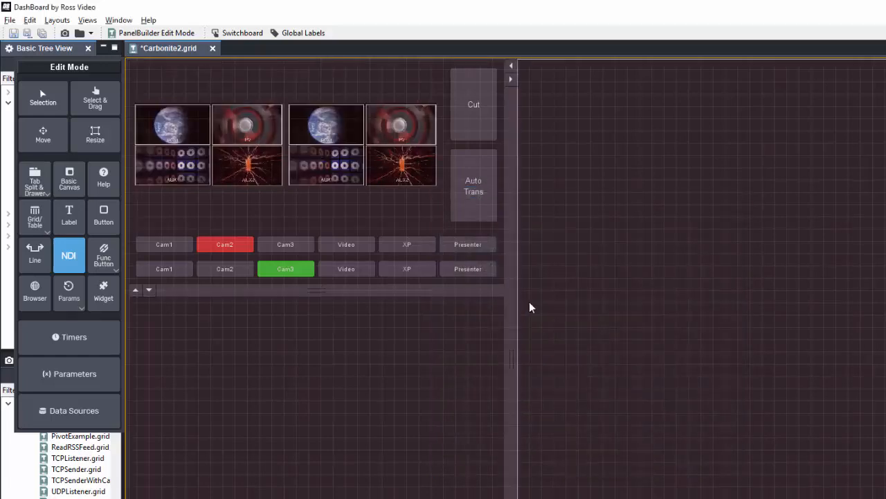
key("ctrl+g")
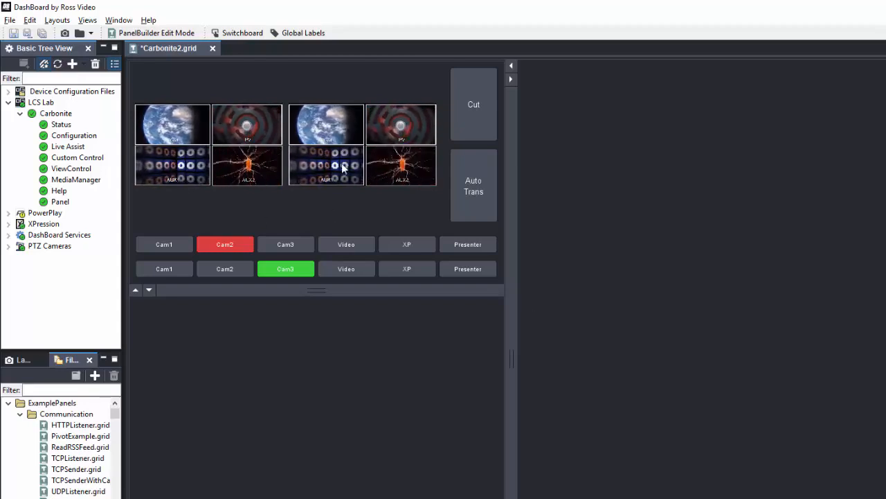
- Crop the first NDI viewer to the PGM picture by setting its sub window to 8,12,315,165
key("ctrl+g")
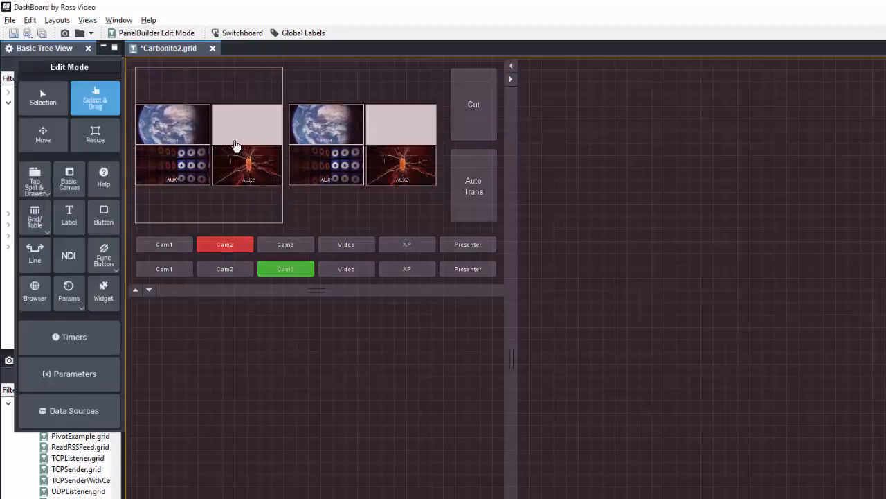
left_click(235, 142)
double_click(254, 170)
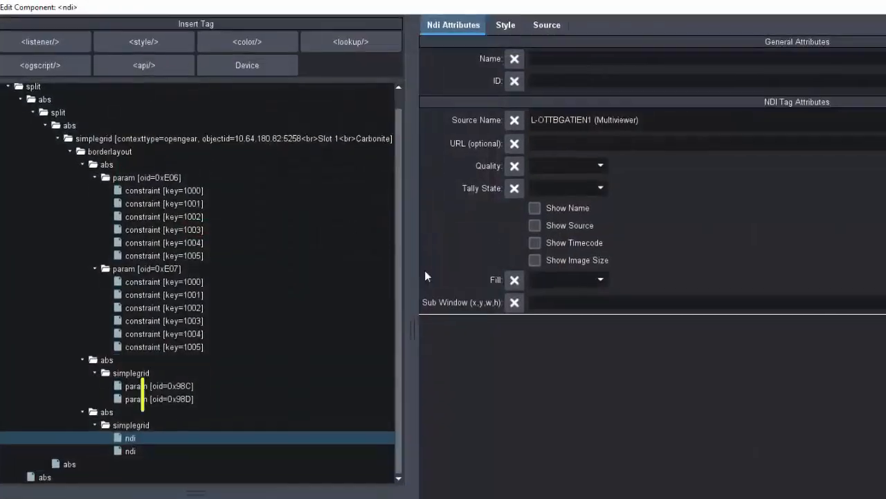
left_click(577, 298)
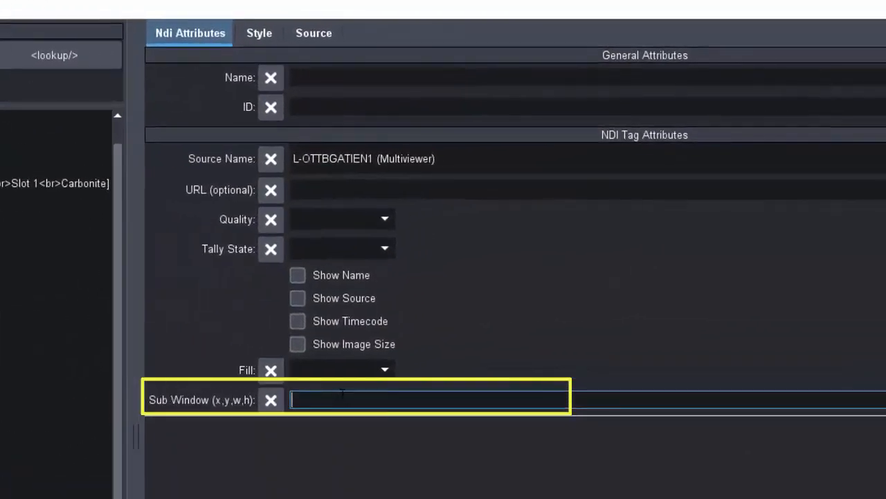
type("8,12,")
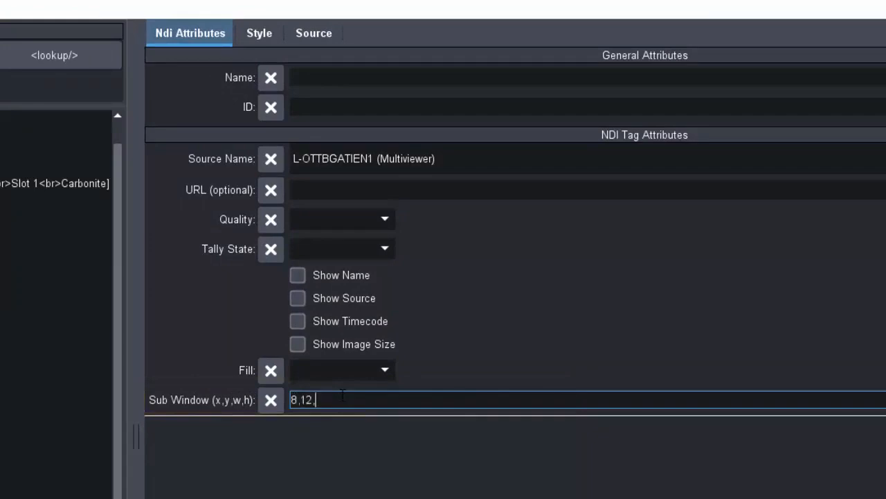
type("315,165")
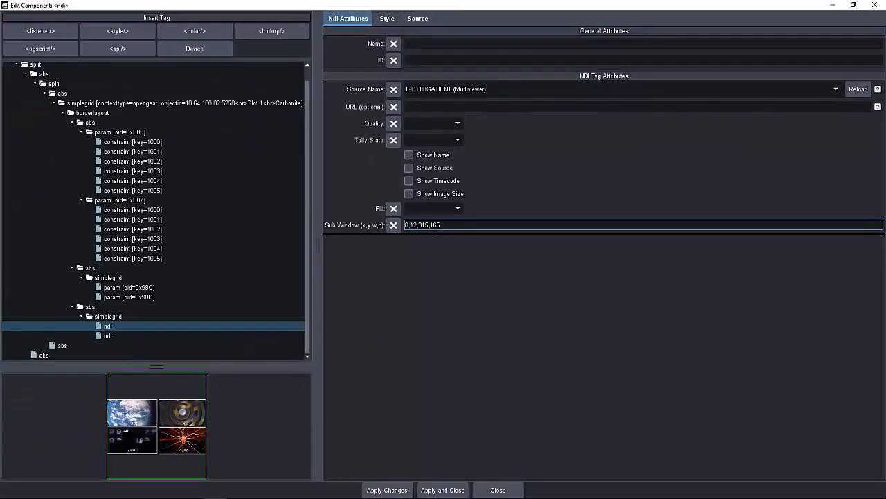
left_click(454, 493)
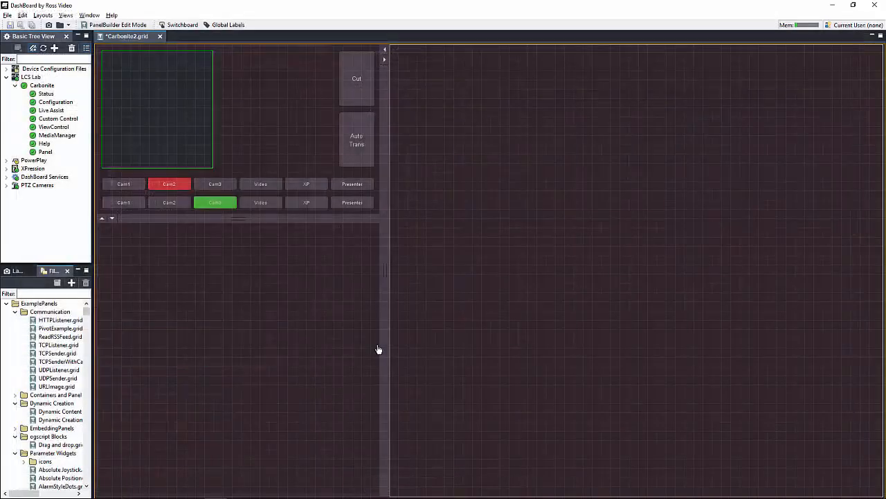
key("ctrl+g")
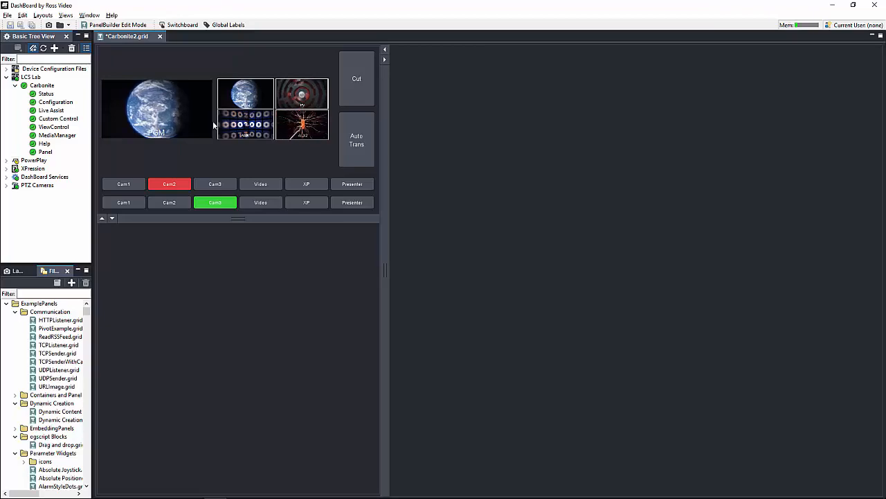
- Crop the second NDI viewer to the PV picture by setting its sub window to 340,12,295,165
key("ctrl+g")
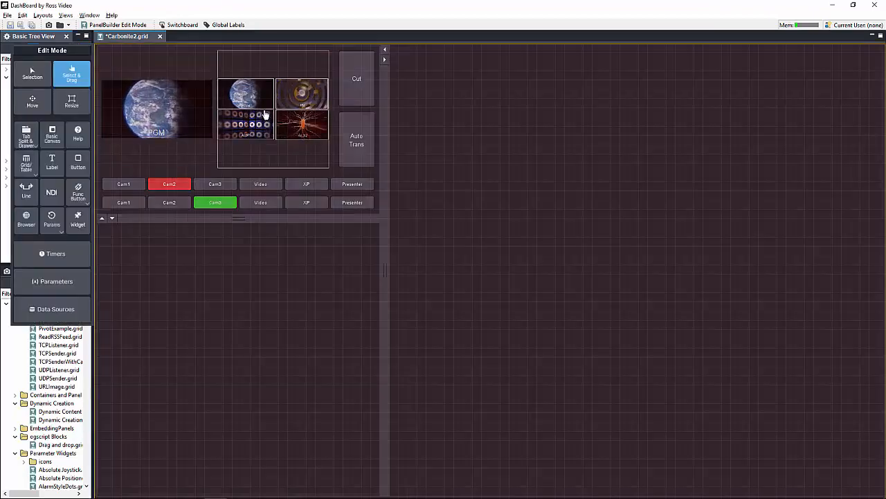
double_click(285, 156)
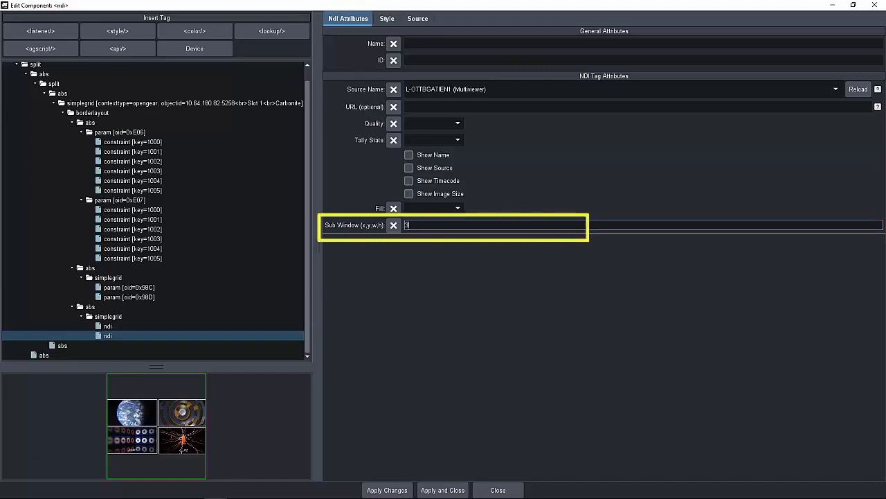
type("340,12,295,165")
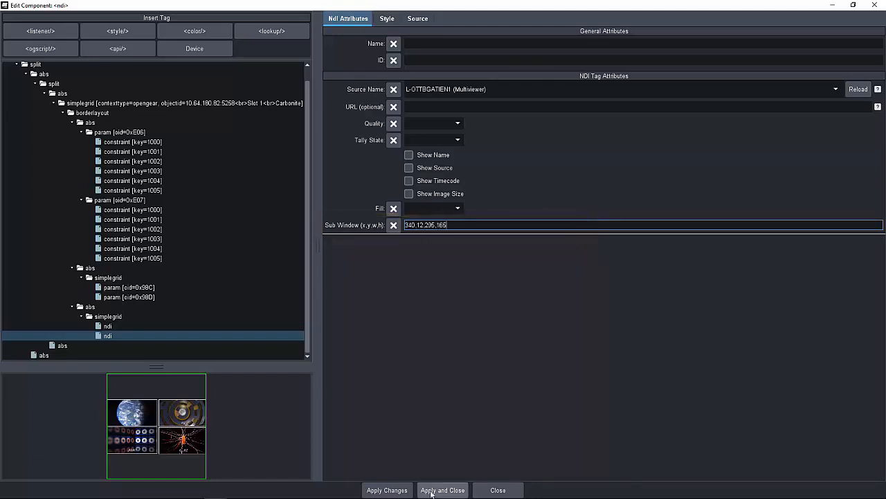
left_click(431, 490)
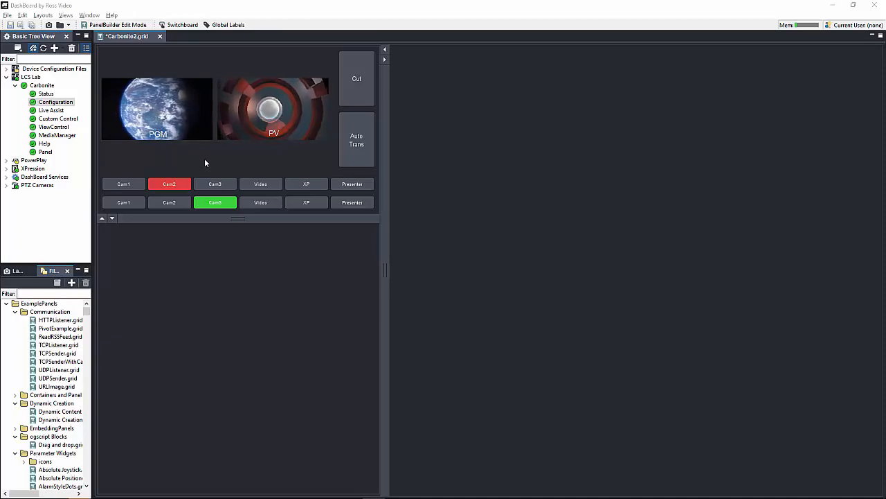
- Give the PGM viewer a Thick border style with a red border color
key("ctrl+e")
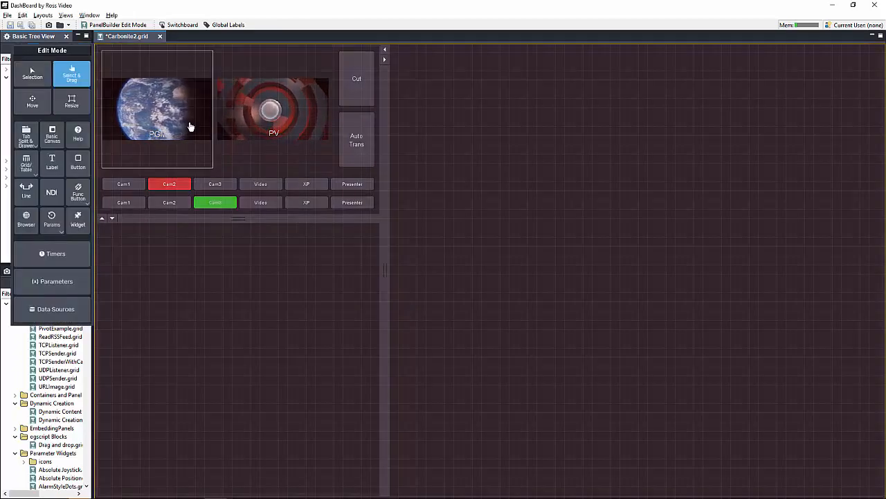
double_click(210, 155)
left_click(387, 18)
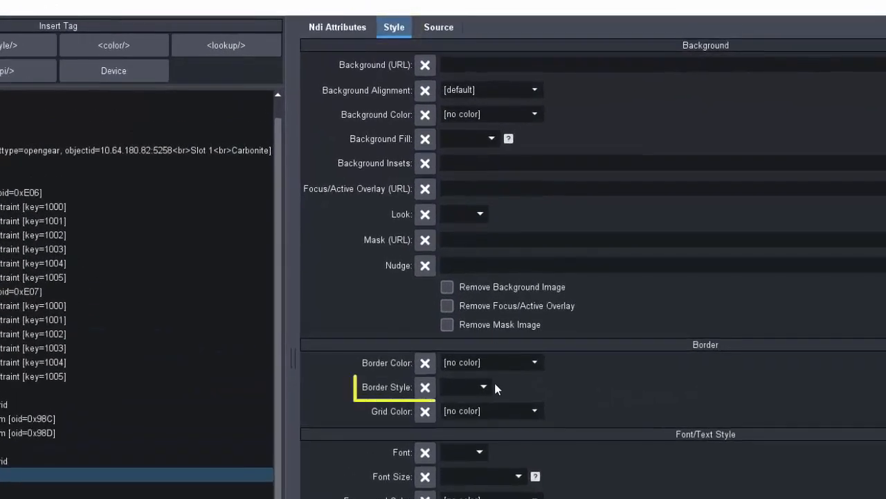
left_click(482, 387)
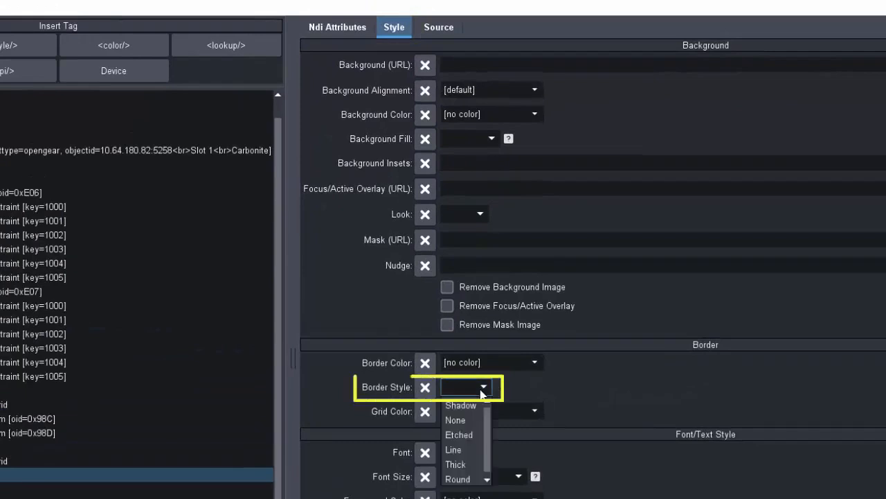
left_click(470, 465)
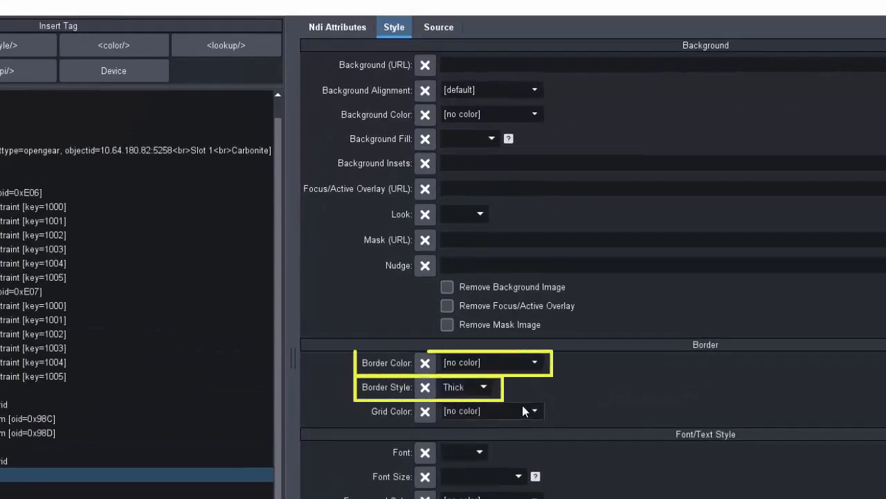
left_click(535, 363)
left_click(551, 436)
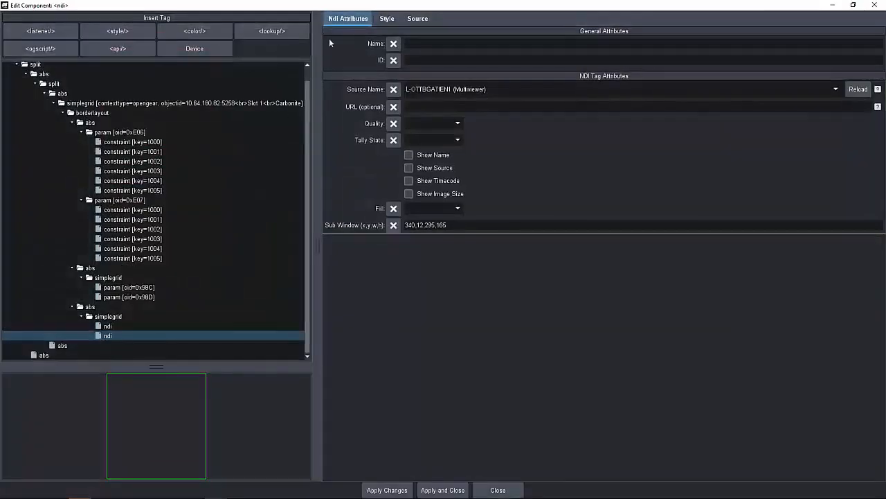
- Give the PV viewer a Thick border style with a green border color and apply it
left_click(390, 21)
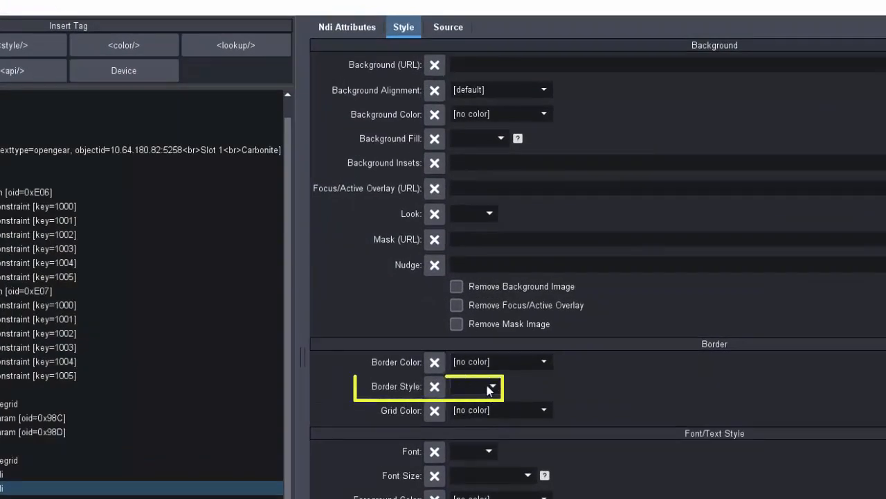
left_click(487, 390)
left_click(475, 462)
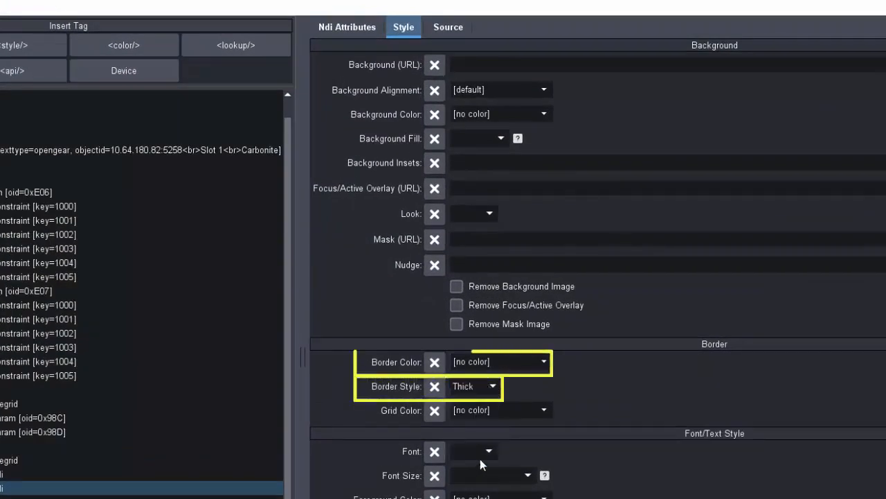
left_click(545, 361)
left_click(522, 488)
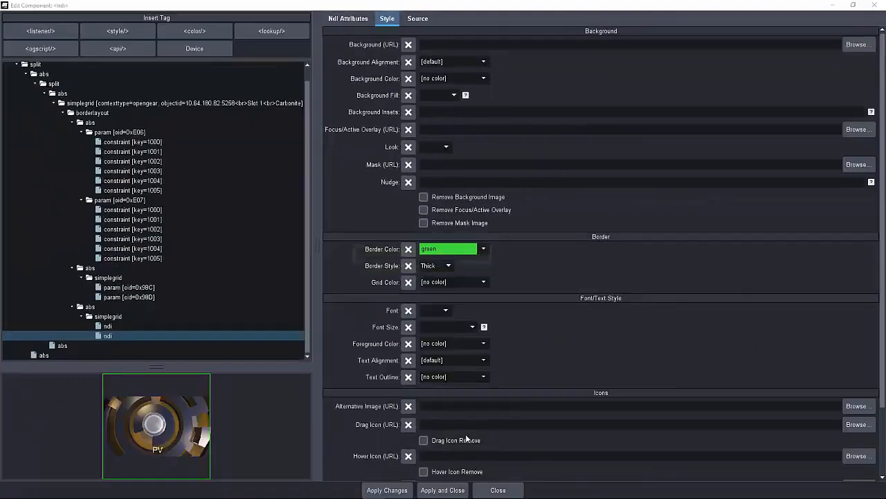
left_click(459, 490)
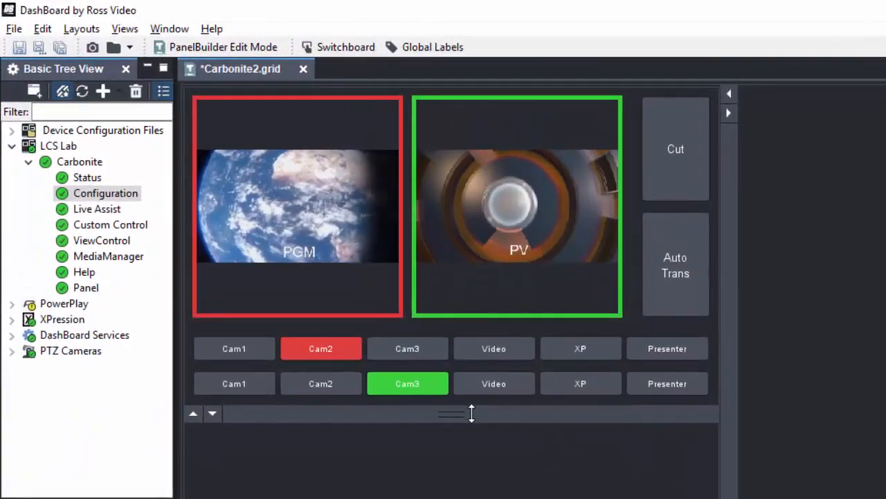
- Resize the panel's split areas, moving both dividers inward so the PGM and PV borders fit closely around the video
left_click_drag(403, 353, 406, 282)
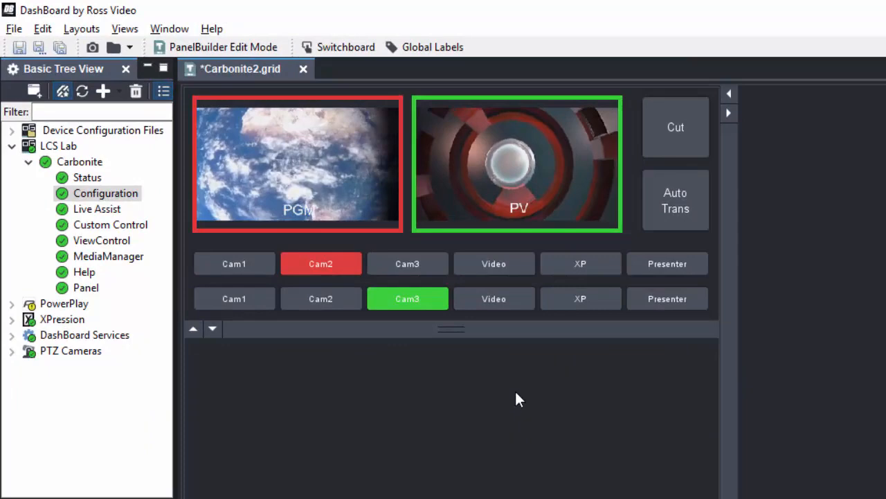
left_click_drag(727, 304, 637, 312)
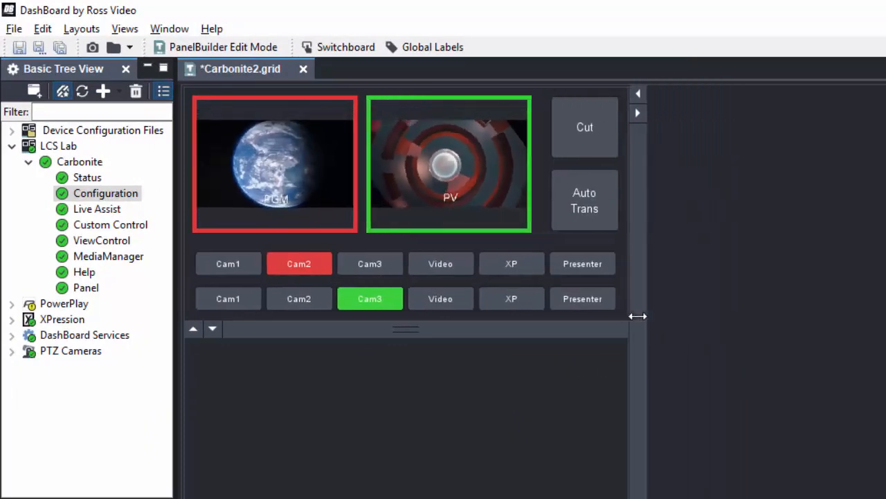
left_click_drag(519, 348, 529, 308)
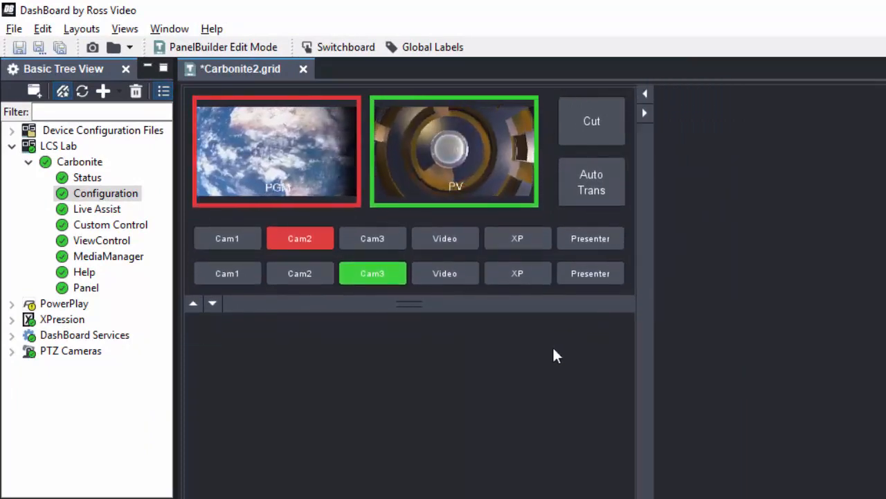